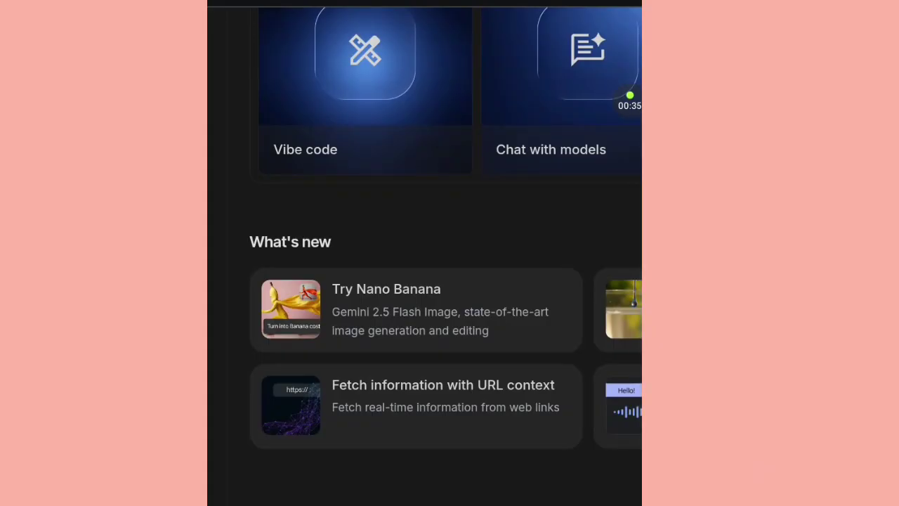
- Look over the starting options and the What's new cards on the home page
{"action": "scroll", "coordinate": [425, 253], "scroll_direction": "right", "scroll_amount": 5}
{"action": "scroll", "coordinate": [425, 253], "scroll_direction": "left", "scroll_amount": 4}
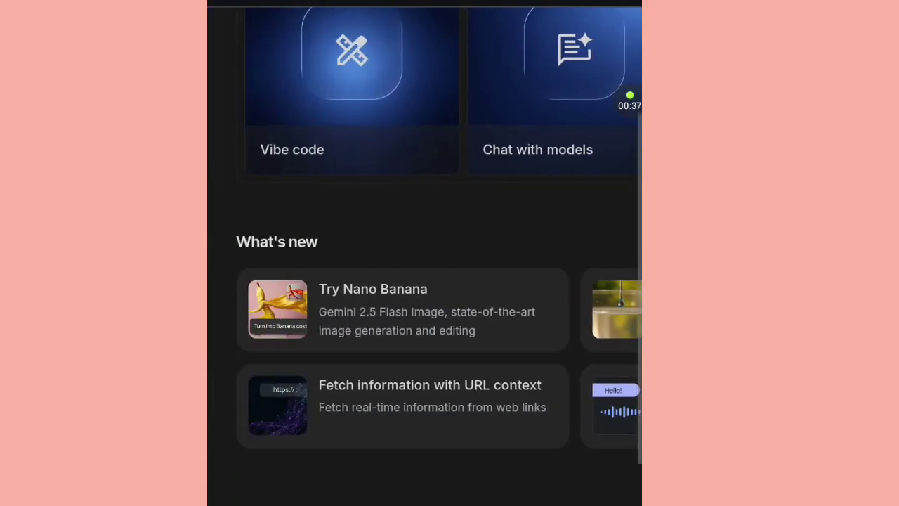
{"action": "scroll", "coordinate": [425, 253], "scroll_direction": "right", "scroll_amount": 3}
{"action": "scroll", "coordinate": [424, 253], "scroll_direction": "right", "scroll_amount": 3}
{"action": "scroll", "coordinate": [424, 253], "scroll_direction": "left", "scroll_amount": 4}
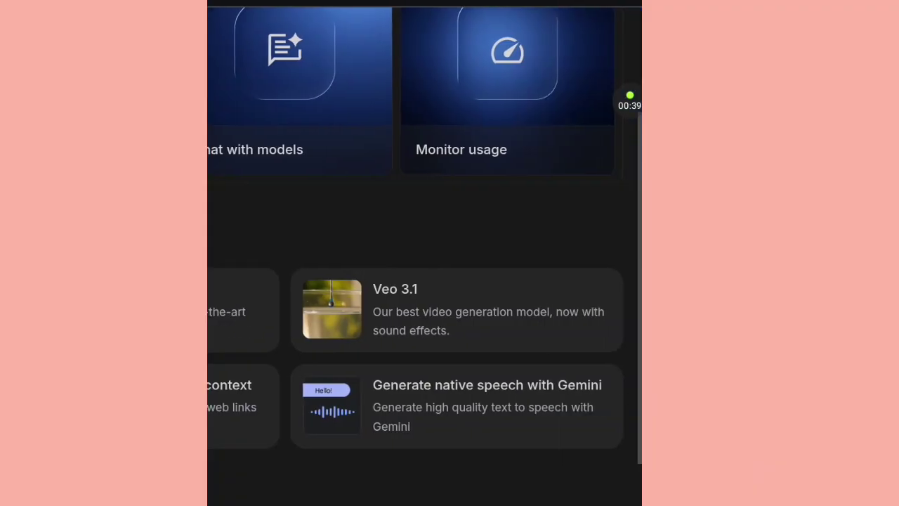
{"action": "scroll", "coordinate": [424, 253], "scroll_direction": "left", "scroll_amount": 3}
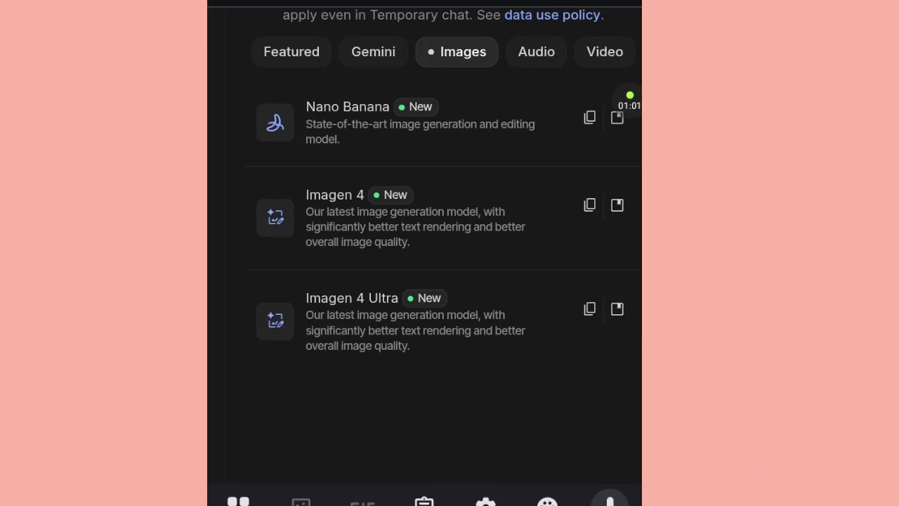
- Choose Imagen 4 from the image models and accept starting a new chat with it
{"action": "scroll", "coordinate": [444, 185], "scroll_direction": "up", "scroll_amount": 1}
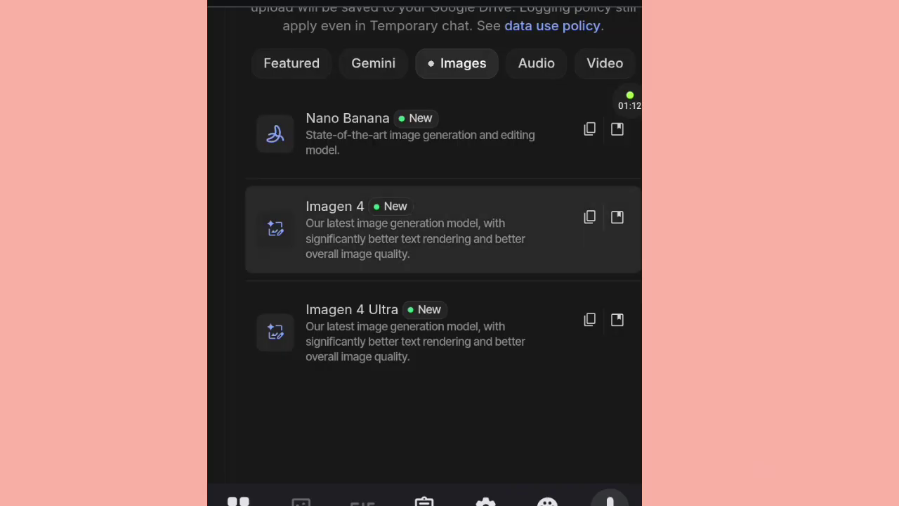
{"action": "left_click", "coordinate": [415, 228]}
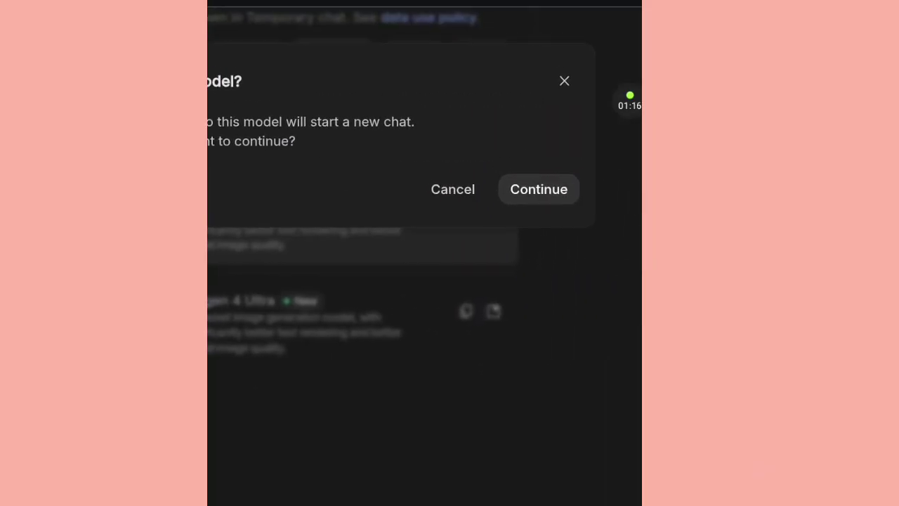
{"action": "left_click", "coordinate": [539, 189]}
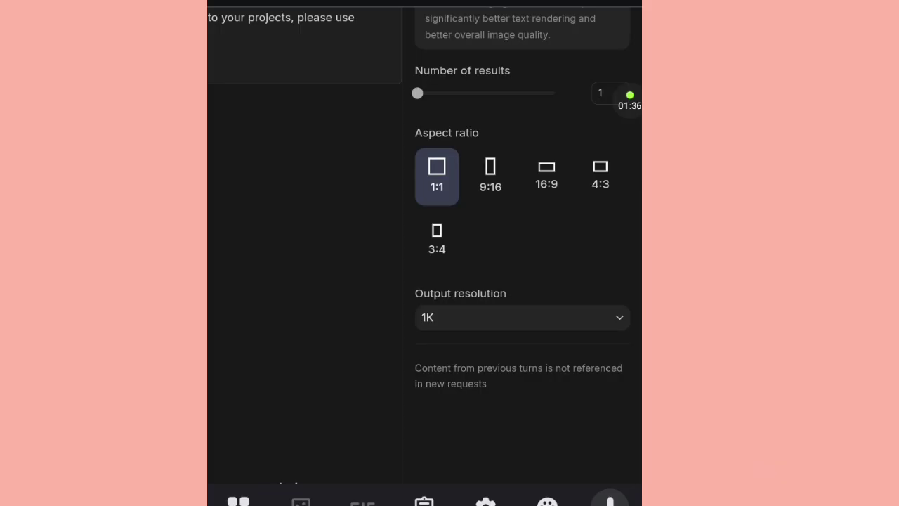
- Set the aspect ratio to 16:9 and the number of results to 2
{"action": "left_click", "coordinate": [547, 176]}
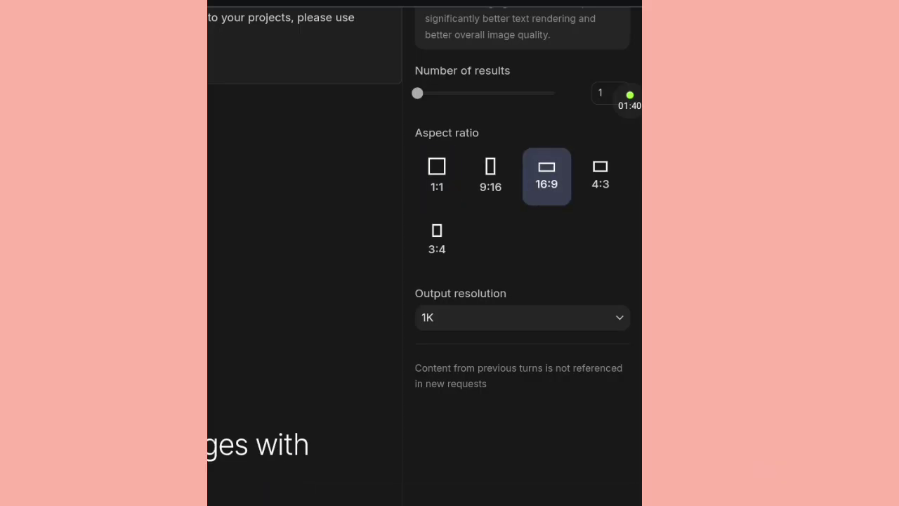
{"action": "left_click_drag", "start_coordinate": [417, 92], "coordinate": [462, 93]}
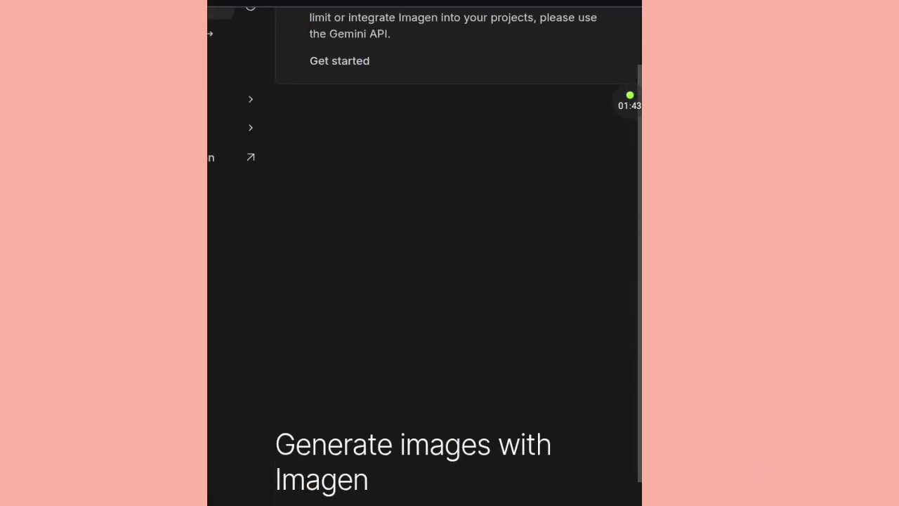
- Generate images from the prompt "A beautiful Nigerian lady of early 20s wearing trending outfits sitting in a couch smiling"
{"action": "scroll", "coordinate": [421, 281], "scroll_direction": "down", "scroll_amount": 8}
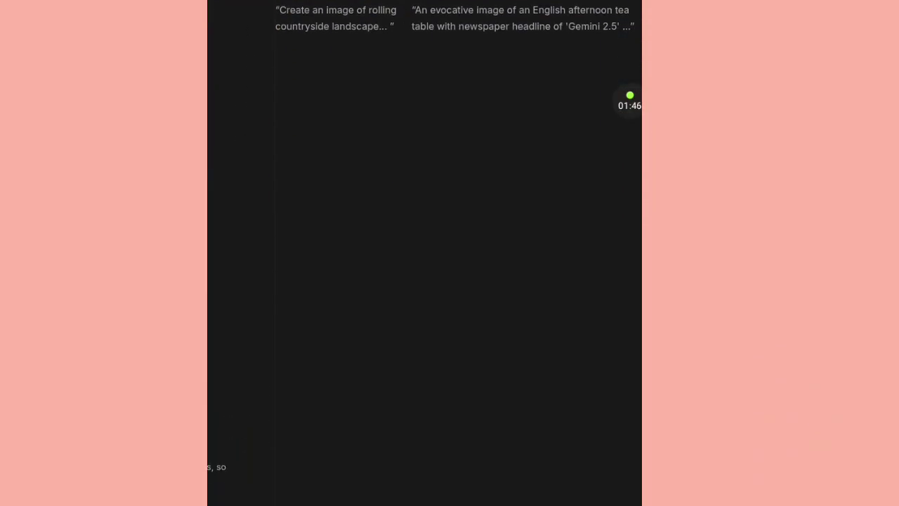
{"action": "scroll", "coordinate": [421, 210], "scroll_direction": "up", "scroll_amount": 2}
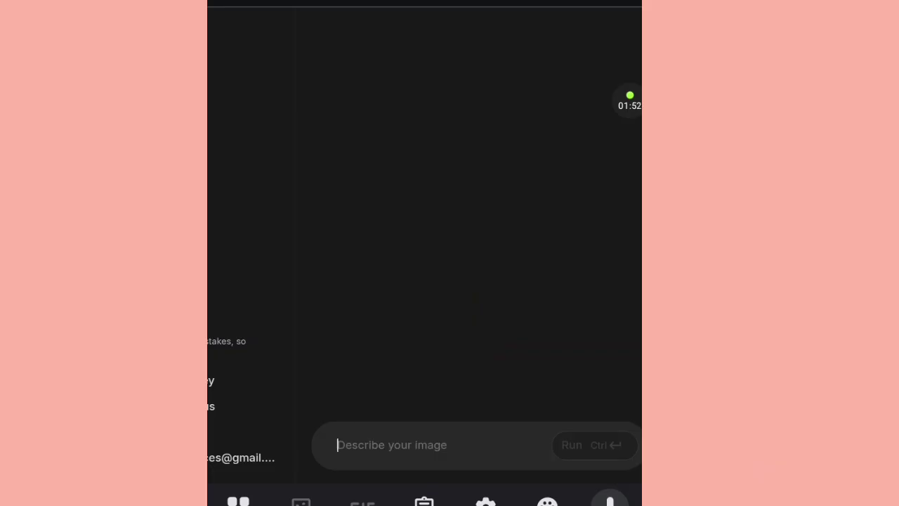
{"action": "type", "text": "A beautiful Nigerian lady of early 20s wearing trending outfits sitting in a couch smiling"}
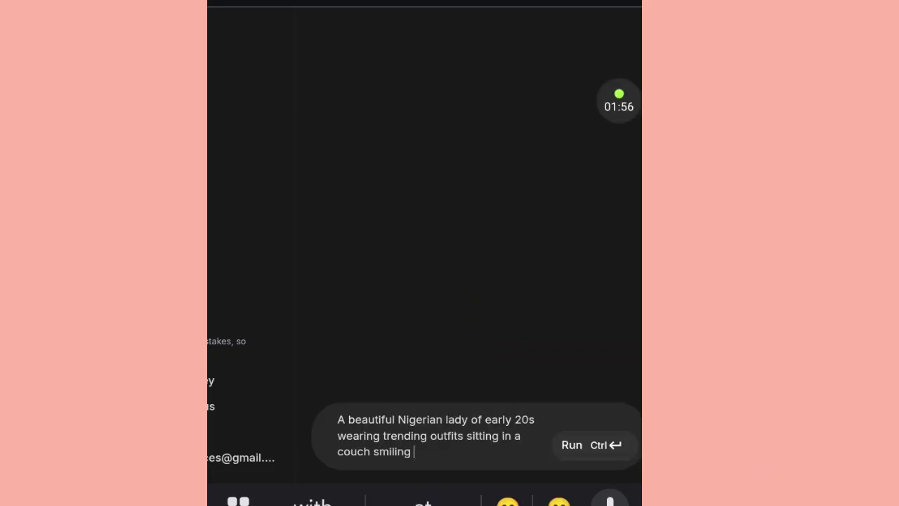
{"action": "scroll", "coordinate": [424, 436], "scroll_direction": "right", "scroll_amount": 1}
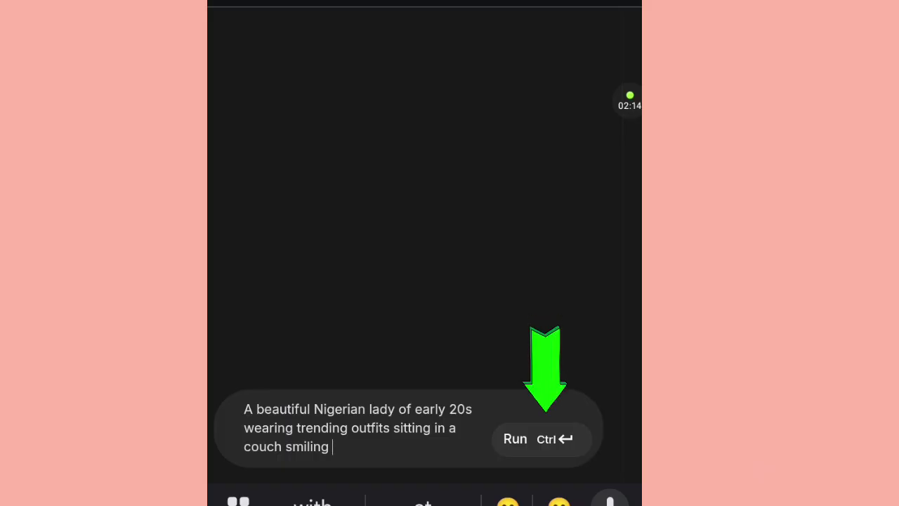
{"action": "left_click", "coordinate": [537, 439]}
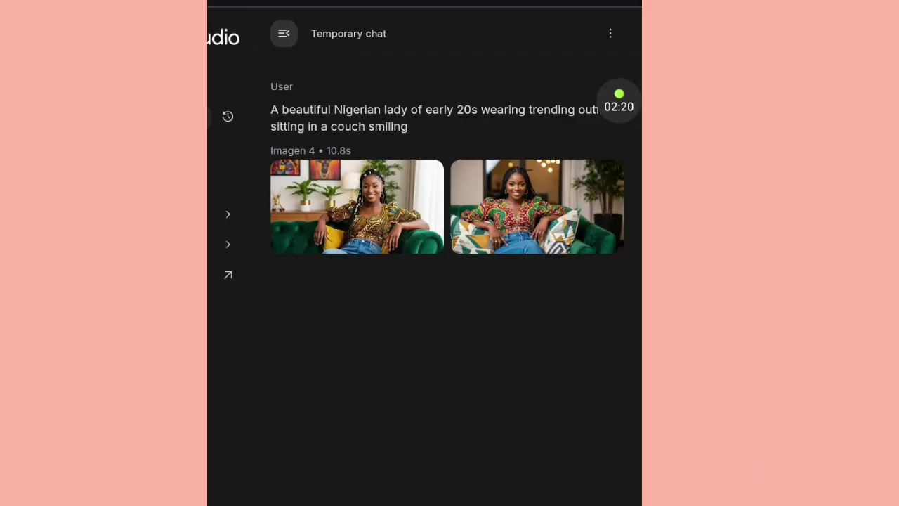
- Examine both generated images of the lady on the couch up close
{"action": "scroll", "coordinate": [424, 211], "scroll_direction": "up", "scroll_amount": 5}
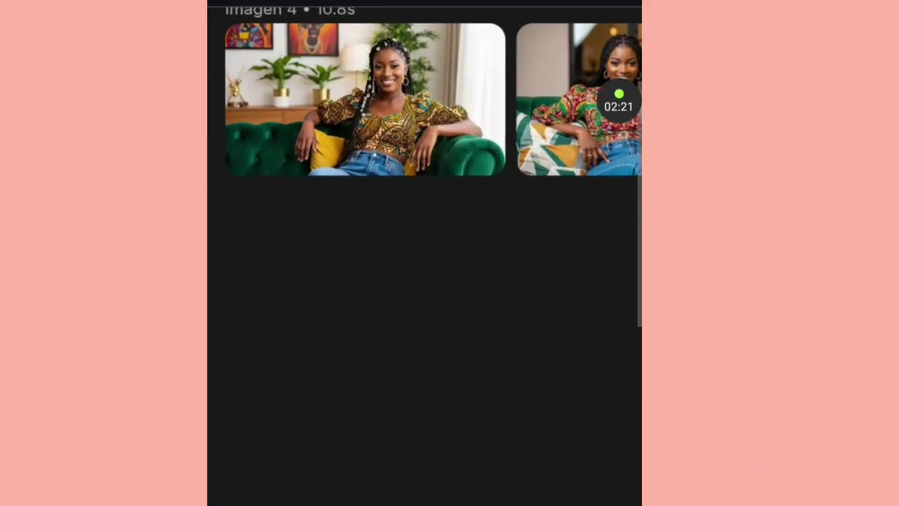
{"action": "scroll", "coordinate": [425, 260], "scroll_direction": "left", "scroll_amount": 3}
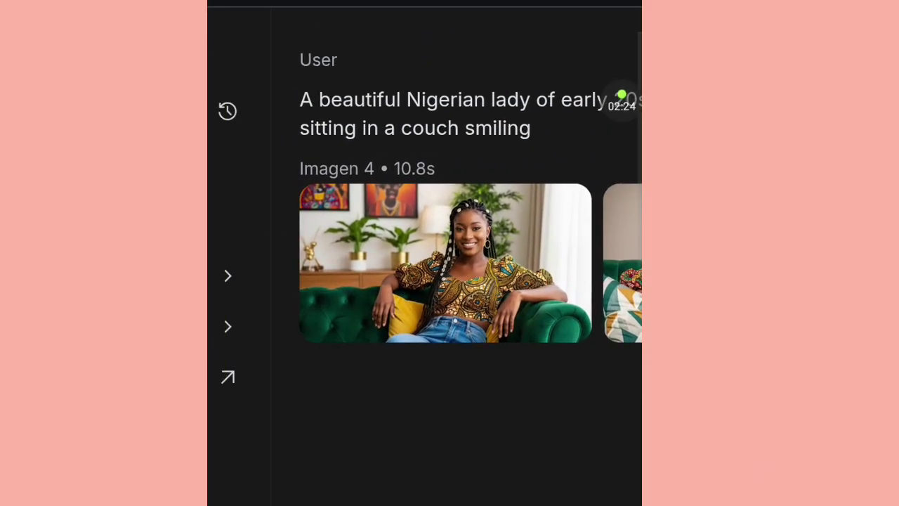
{"action": "scroll", "coordinate": [425, 260], "scroll_direction": "right", "scroll_amount": 2}
{"action": "scroll", "coordinate": [424, 211], "scroll_direction": "down", "scroll_amount": 3}
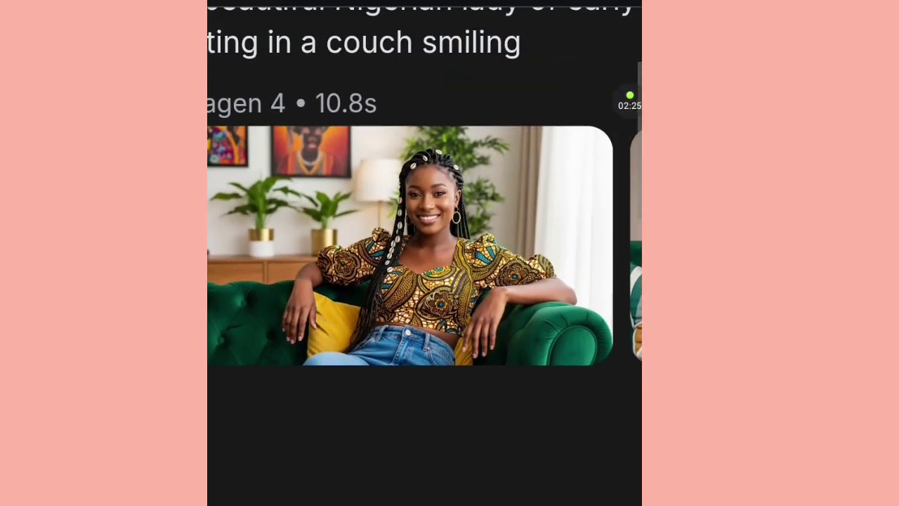
{"action": "scroll", "coordinate": [425, 253], "scroll_direction": "up", "scroll_amount": 3}
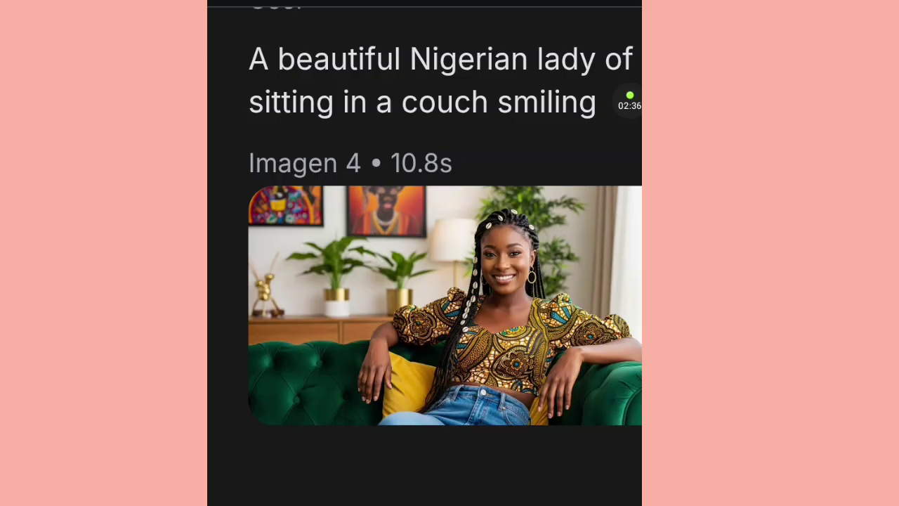
{"action": "scroll", "coordinate": [424, 305], "scroll_direction": "right", "scroll_amount": 6}
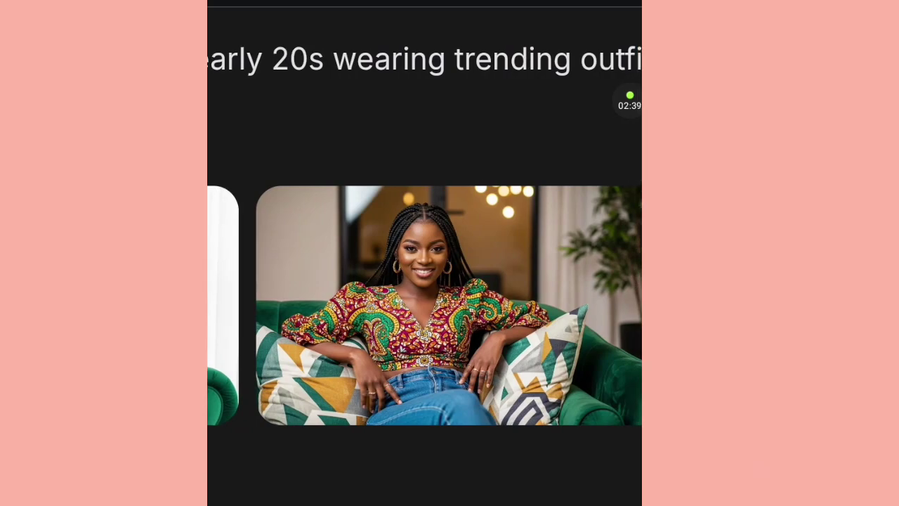
- Try to download the second generated image, the one with the patterned cushions, and return to the chat
{"action": "scroll", "coordinate": [424, 305], "scroll_direction": "right", "scroll_amount": 2}
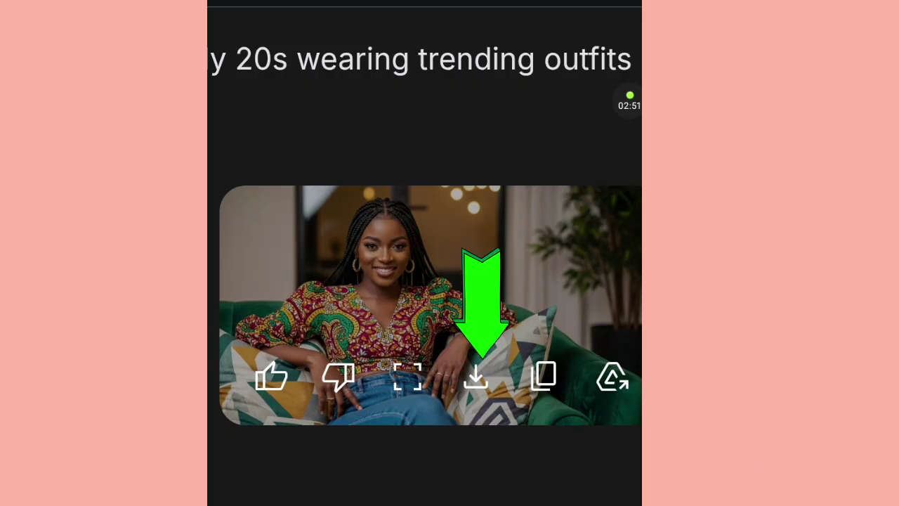
{"action": "left_click", "coordinate": [476, 378]}
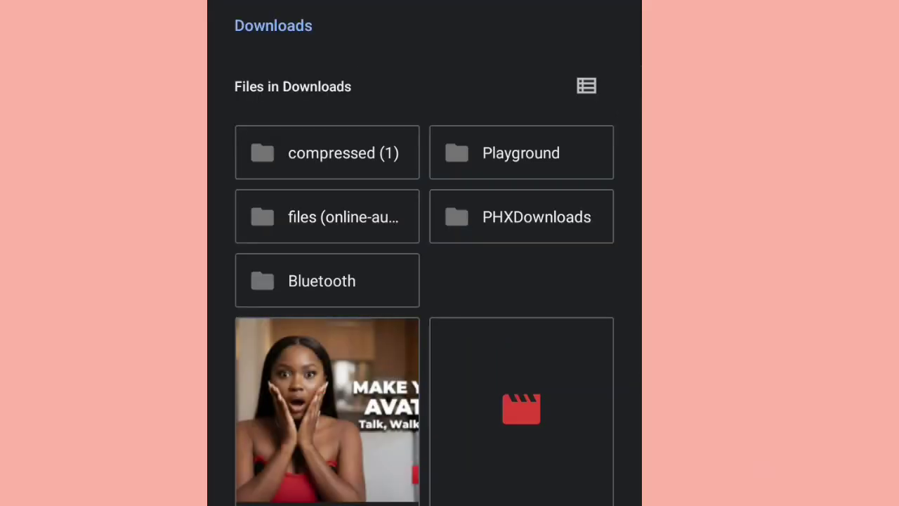
{"action": "key", "text": "Escape"}
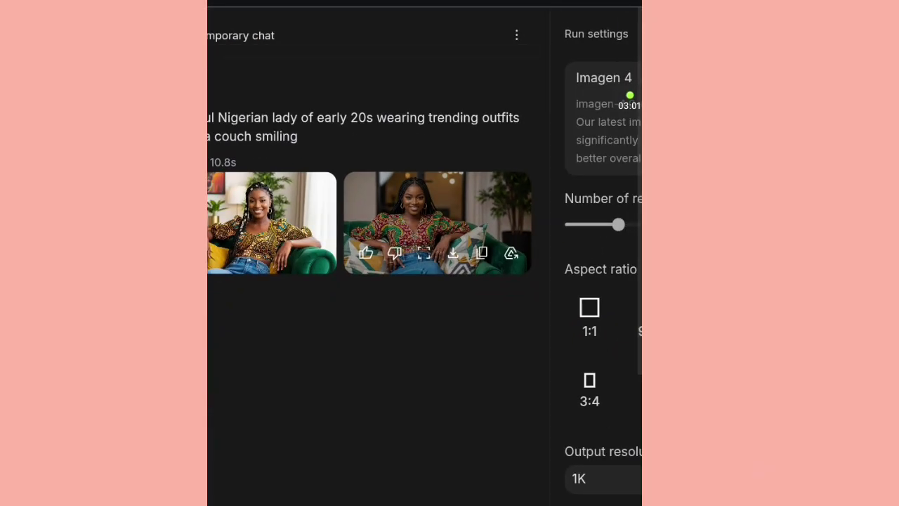
- Enter "A beautiful Nigerian lady of early 20s wearing trending crop top with jeans and a guy of late 20s neatly dressed both are sitting in a bar"
{"action": "scroll", "coordinate": [425, 253], "scroll_direction": "down", "scroll_amount": 3}
{"action": "scroll", "coordinate": [425, 253], "scroll_direction": "down", "scroll_amount": 5}
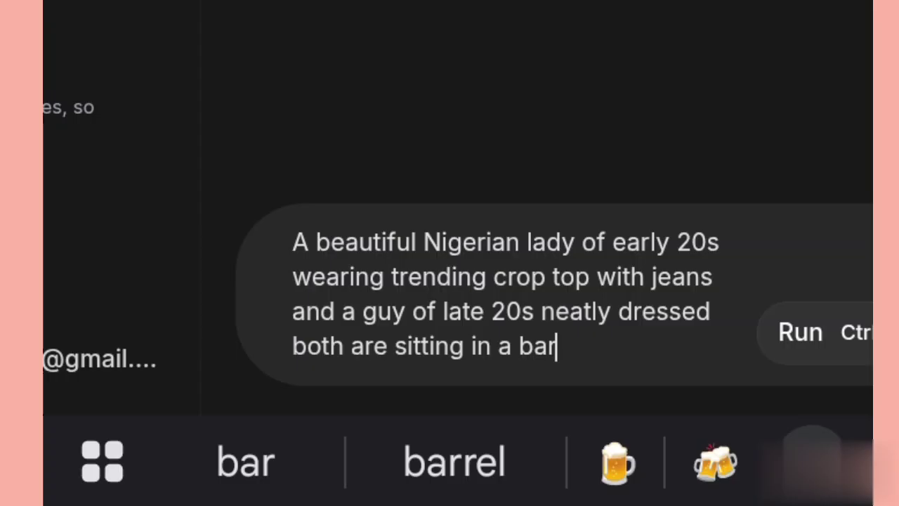
{"action": "scroll", "coordinate": [450, 295], "scroll_direction": "right", "scroll_amount": 3}
{"action": "scroll", "coordinate": [450, 295], "scroll_direction": "left", "scroll_amount": 2}
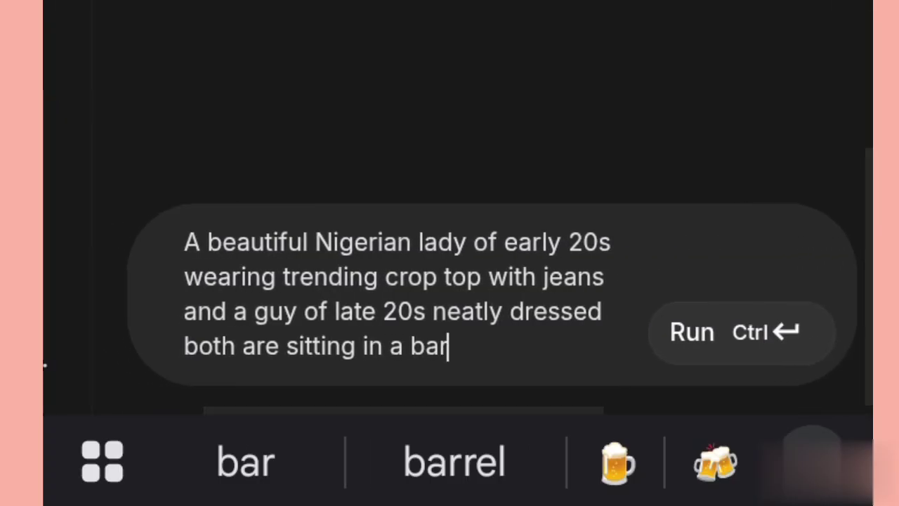
- Insert "modern" before "bar" in the new prompt and generate the images
{"action": "left_click", "coordinate": [402, 346]}
{"action": "type", "text": "mod"}
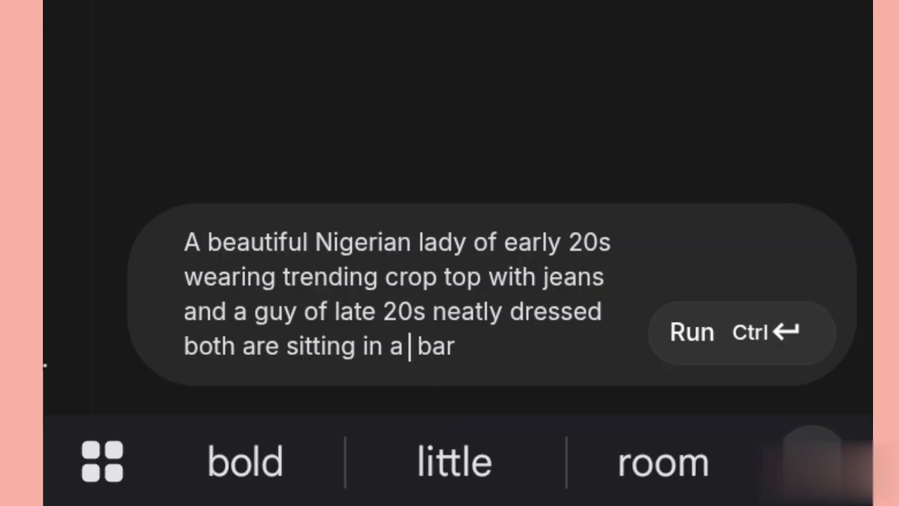
{"action": "type", "text": "ern"}
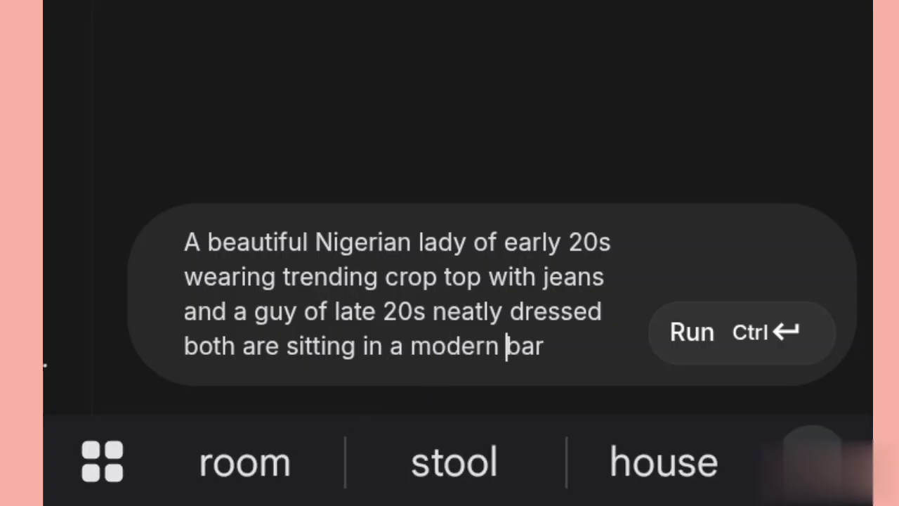
{"action": "left_click", "coordinate": [742, 332]}
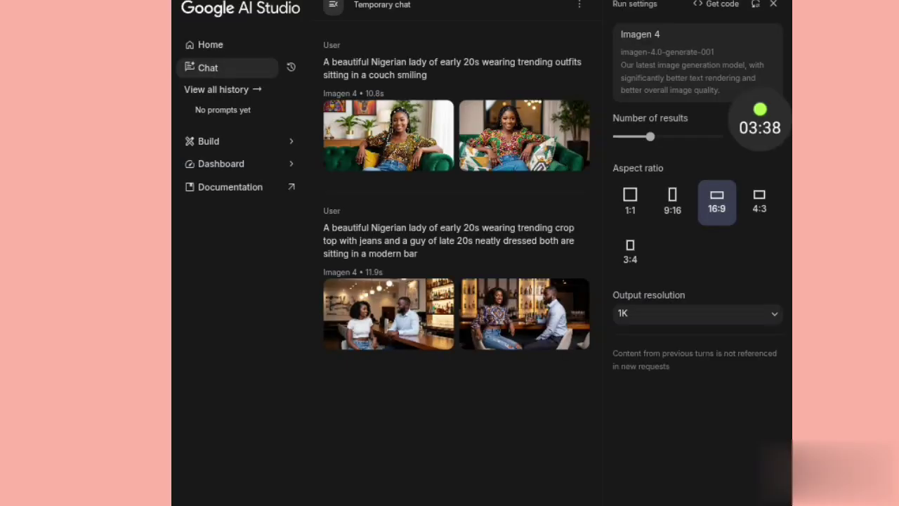